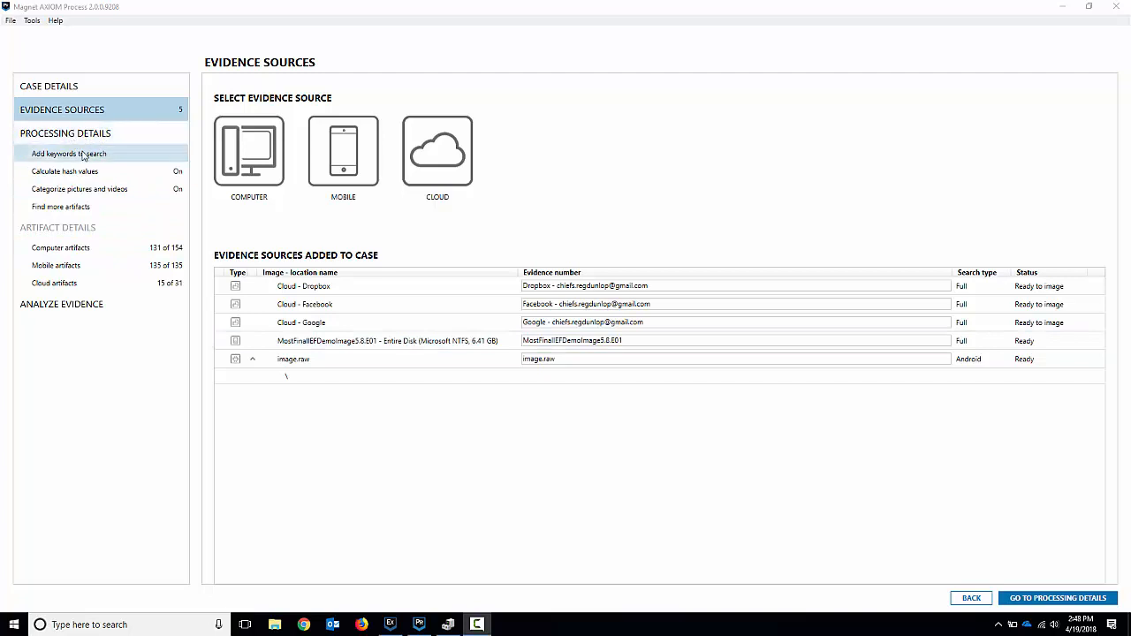
- Open the keyword search settings and enable the Cyber Security.txt keyword list
click(82, 155)
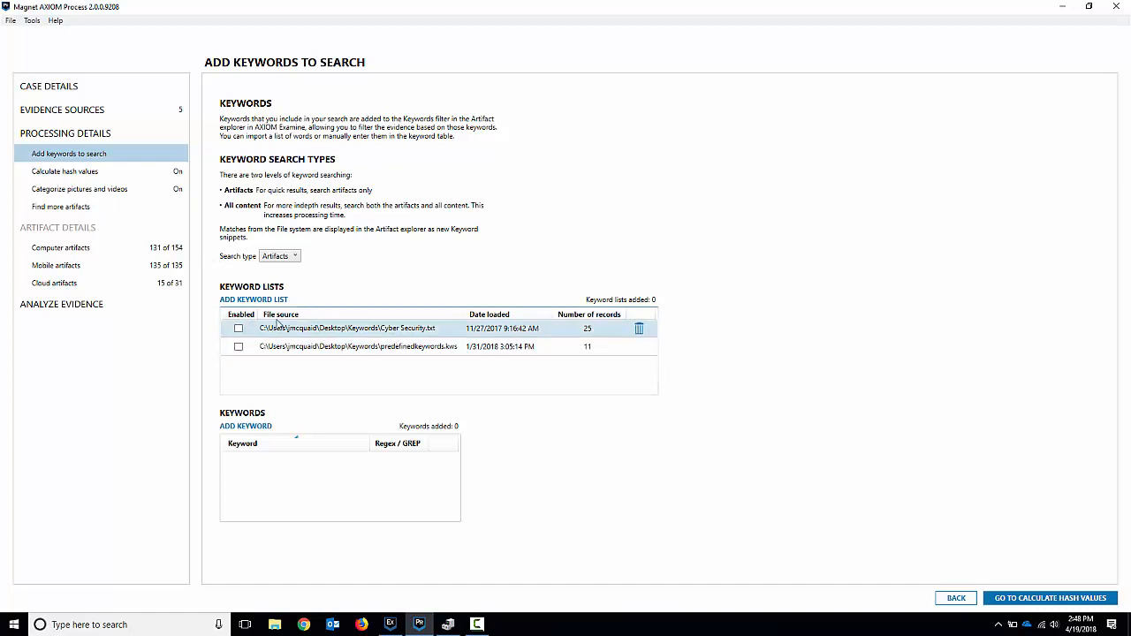
click(239, 329)
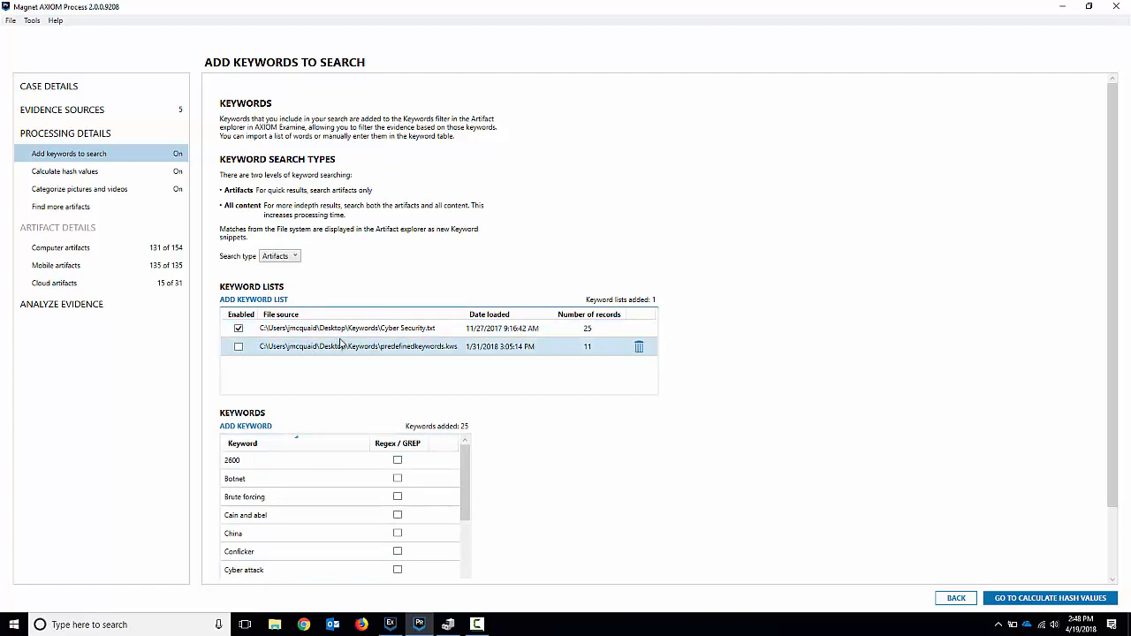
click(239, 330)
click(239, 330)
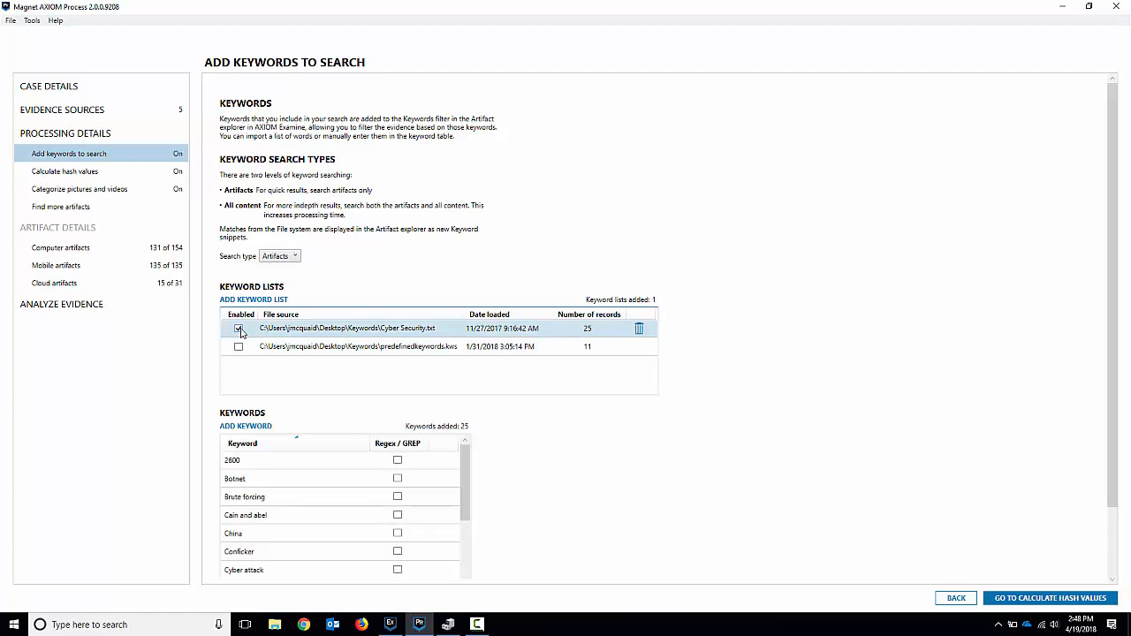
- Add a person's first name as an individual keyword for the search
click(249, 429)
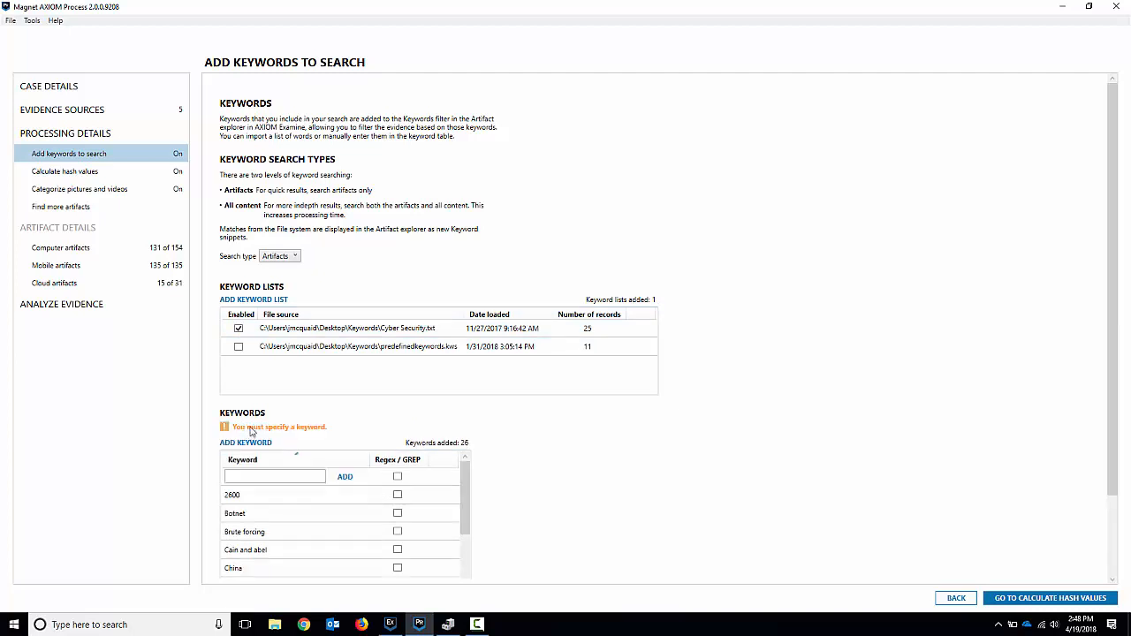
text(jamie)
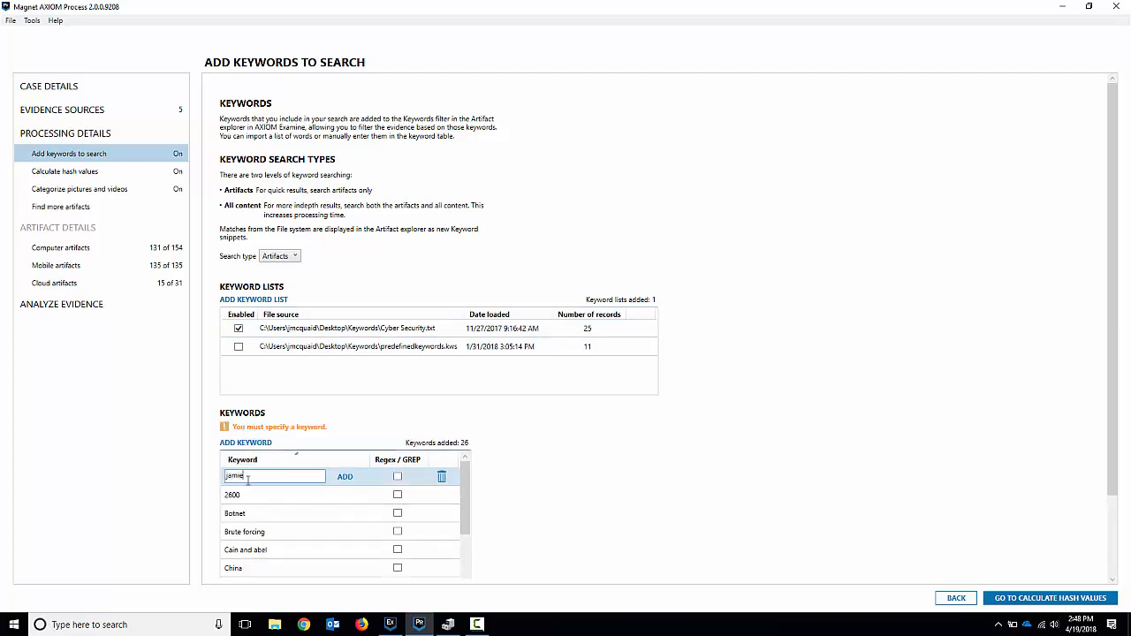
click(345, 477)
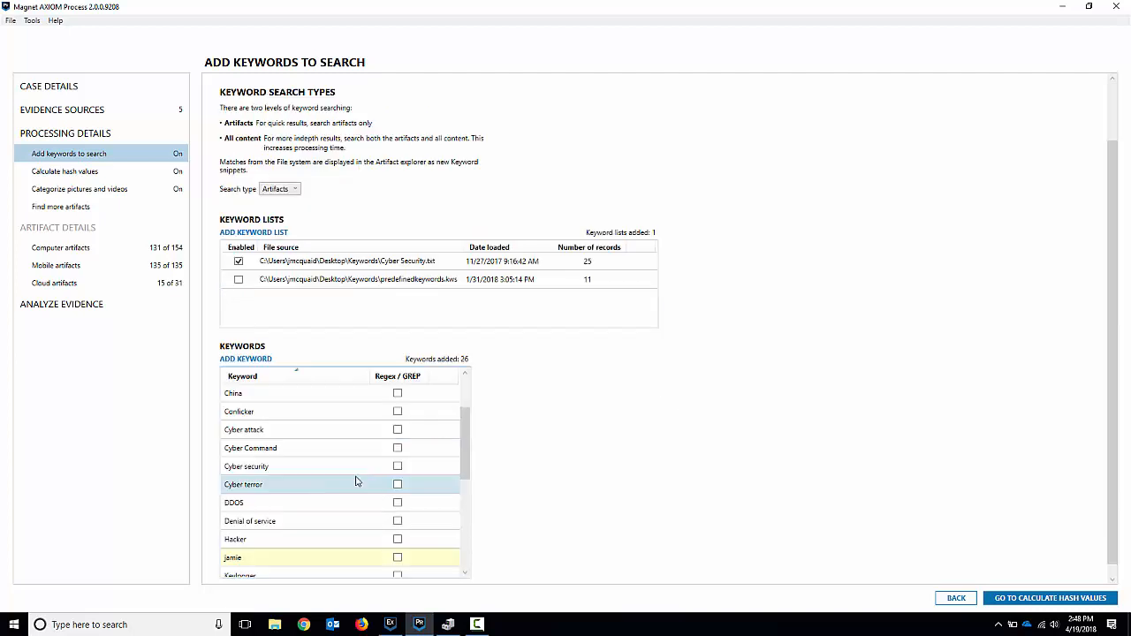
- Disable the Cyber Security.txt keyword list, and enable the predefinedkeywords.kws list briefly to view its regex entries before disabling it again
click(238, 260)
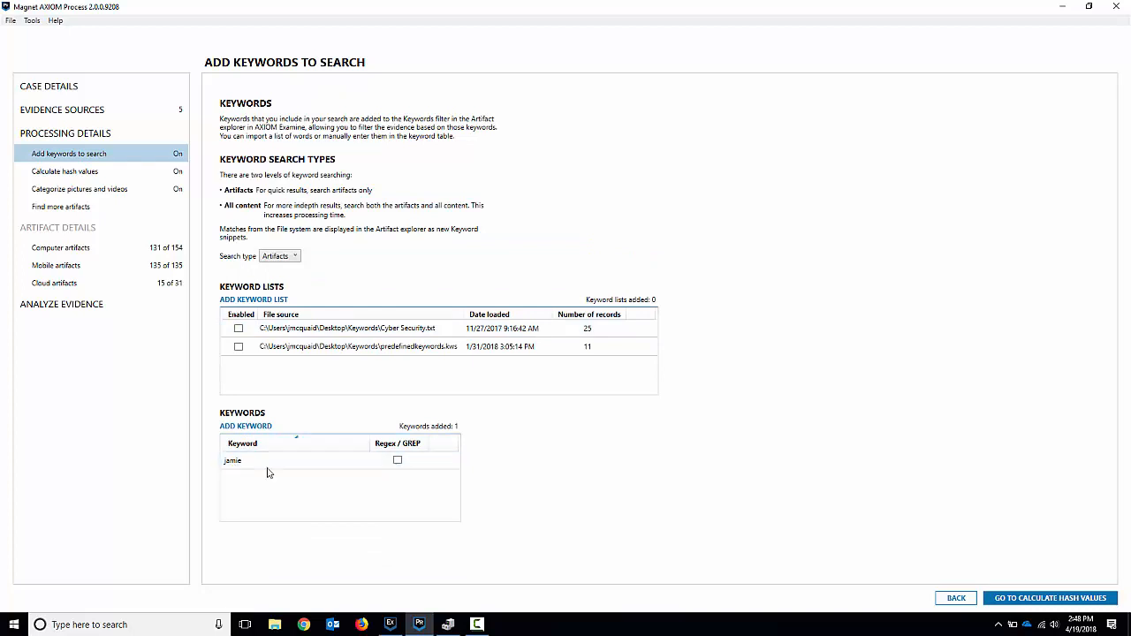
click(237, 328)
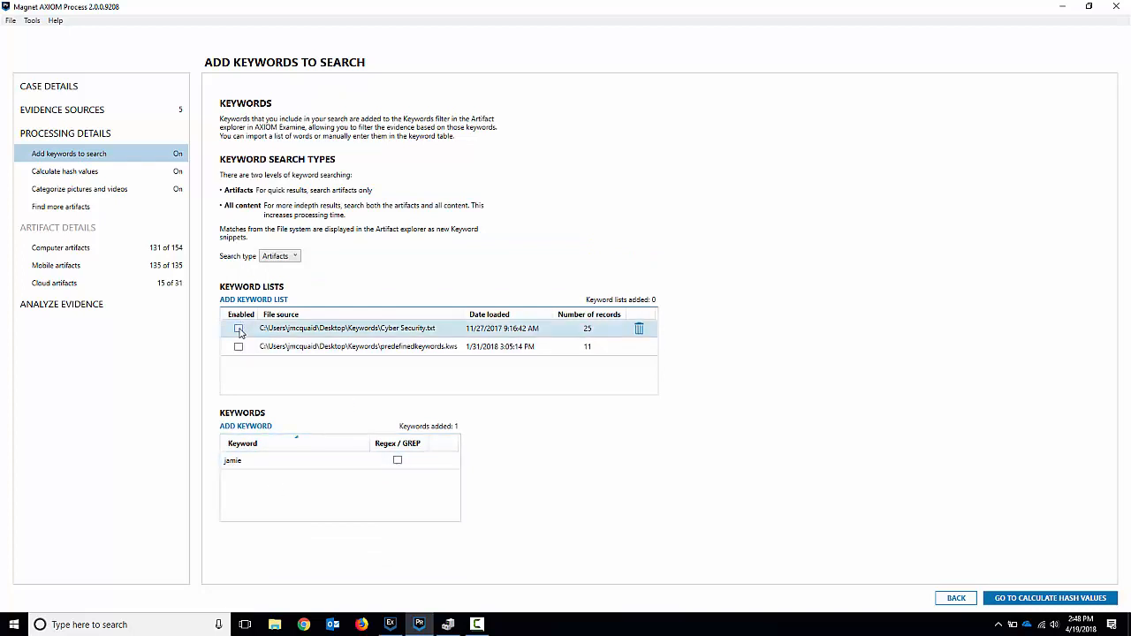
scroll(353, 467, down, 1)
click(238, 261)
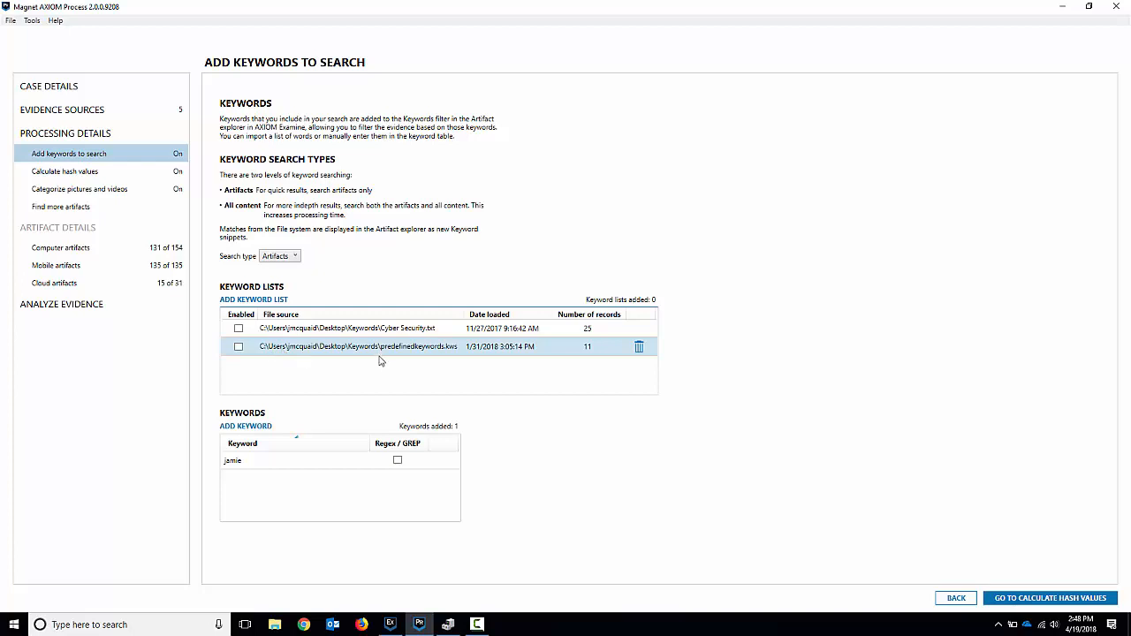
click(238, 347)
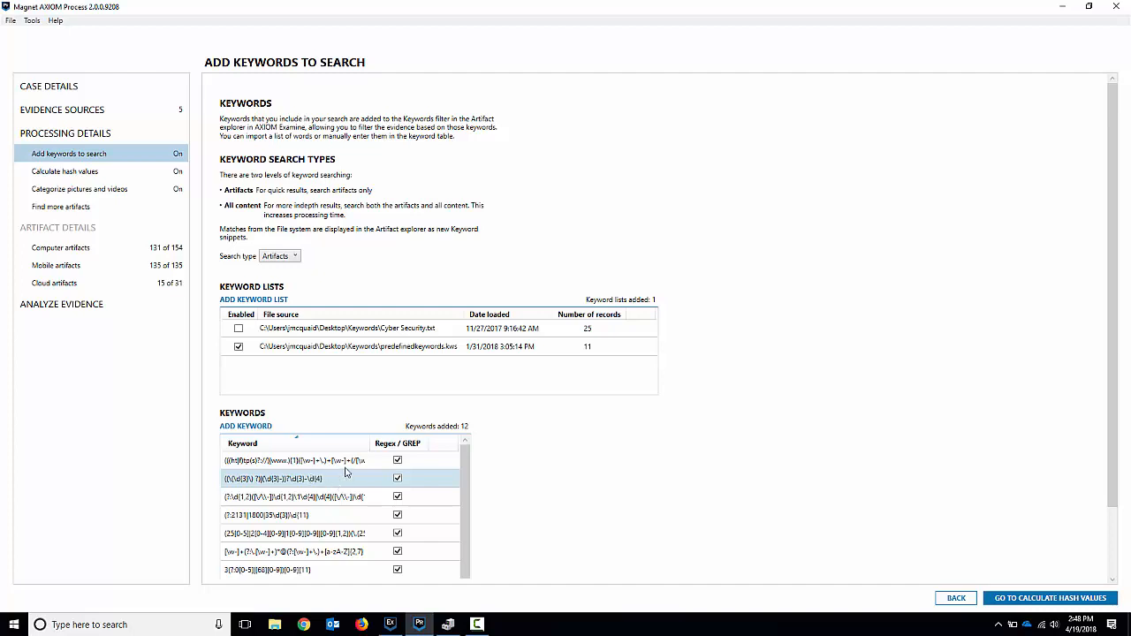
click(237, 347)
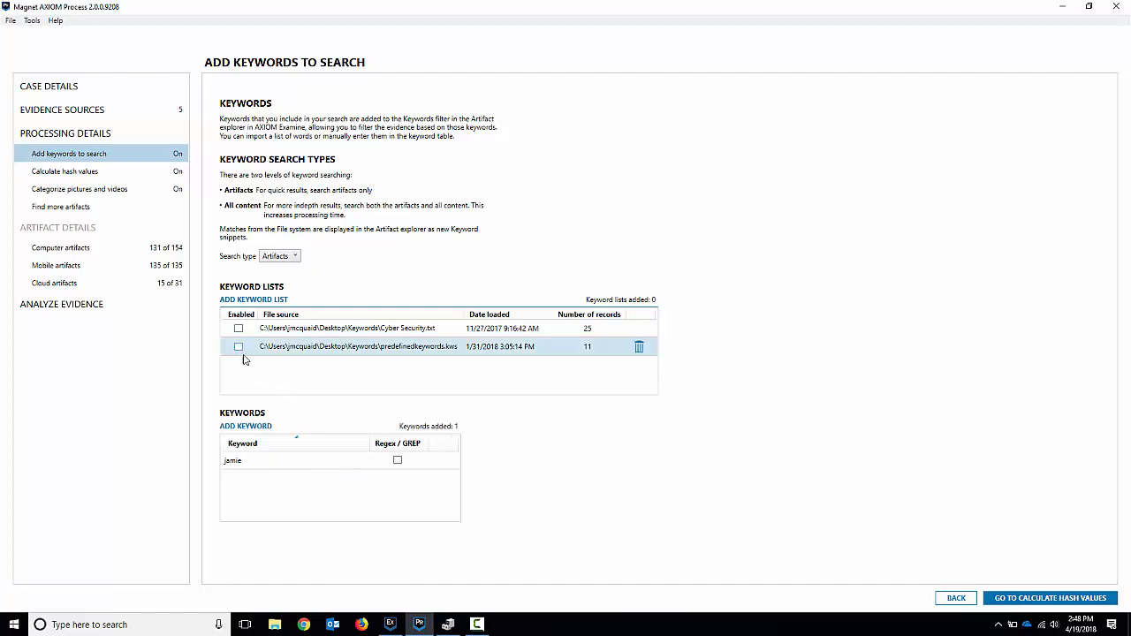
- Set the keyword search type to All content and inspect the encoding choices for the Cyber Security.txt list and the individual keyword
click(296, 257)
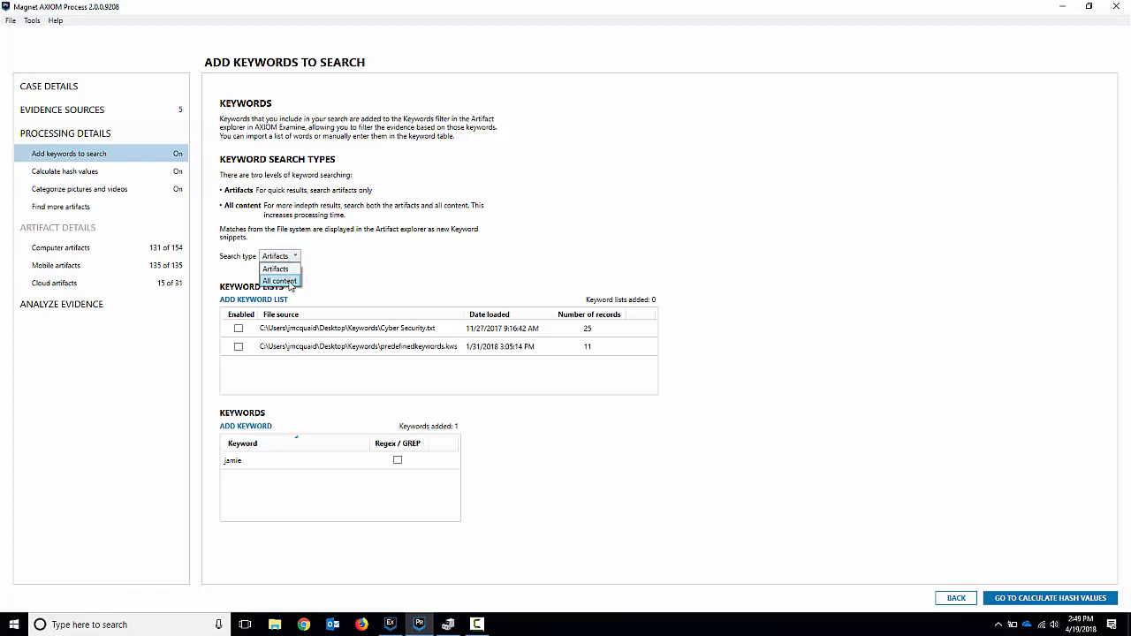
click(288, 281)
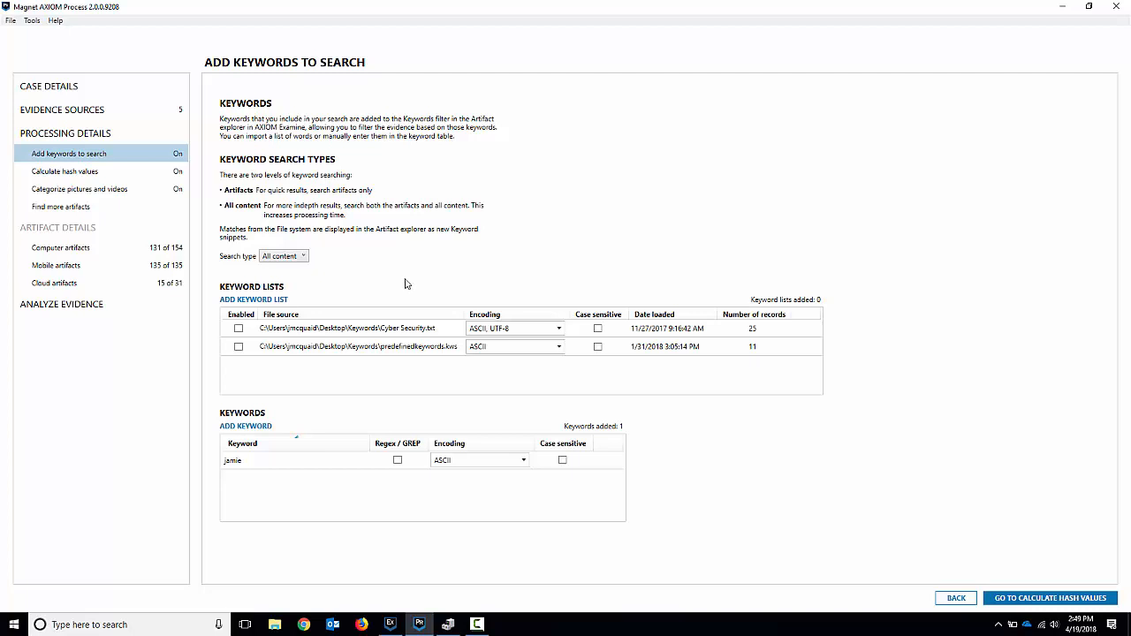
click(558, 328)
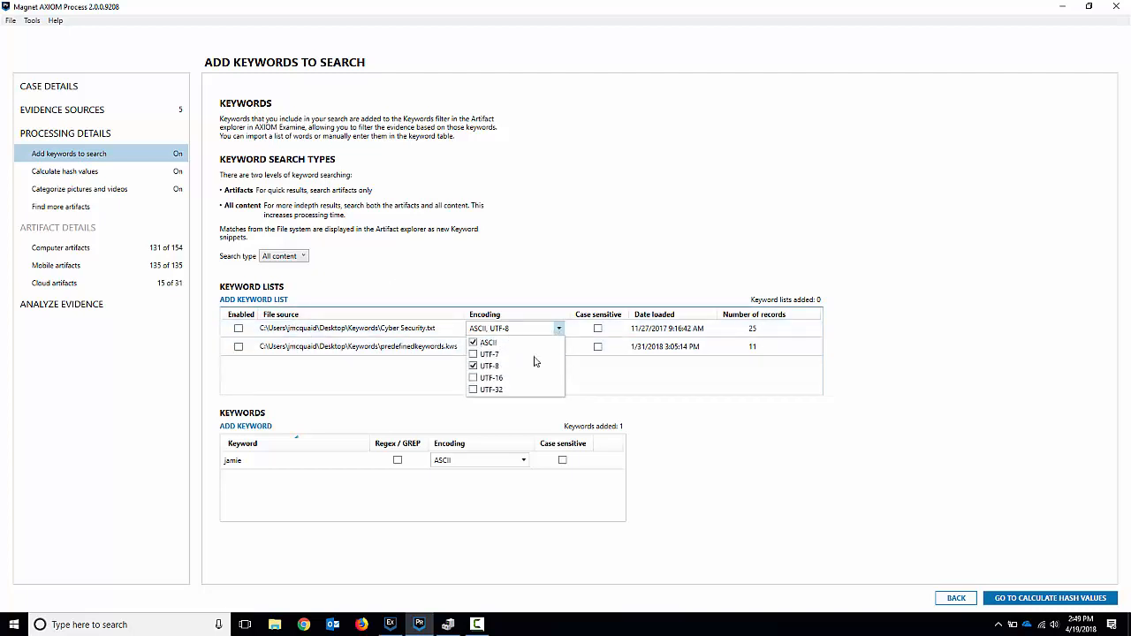
click(517, 269)
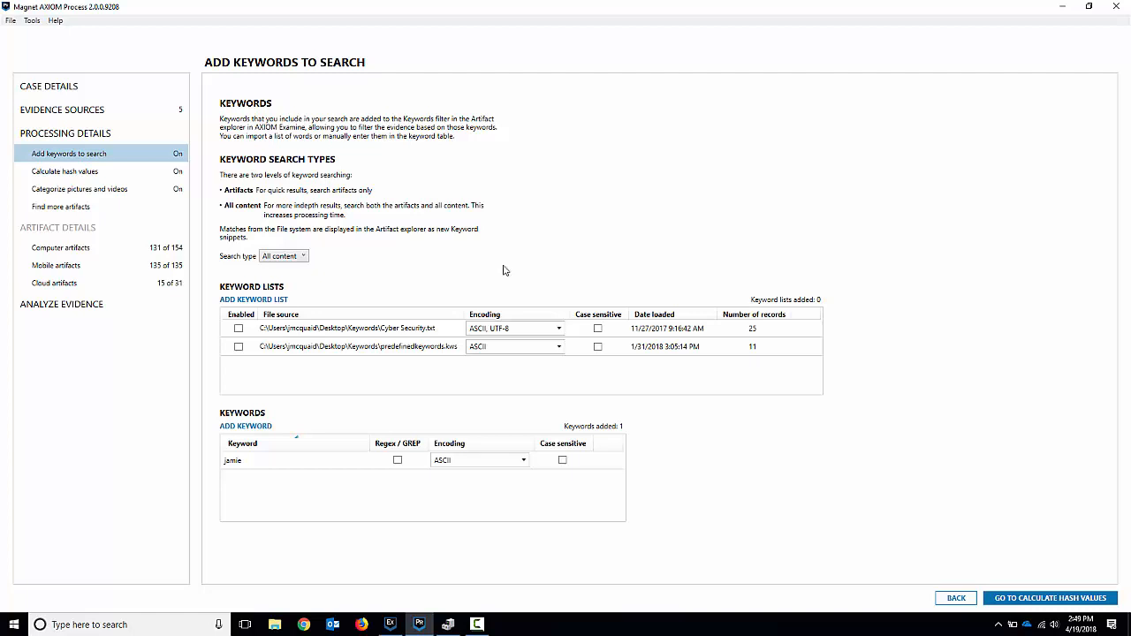
click(489, 460)
click(492, 419)
- Set the keyword search type to Artifacts and enable the Cyber Security.txt keyword list
click(296, 257)
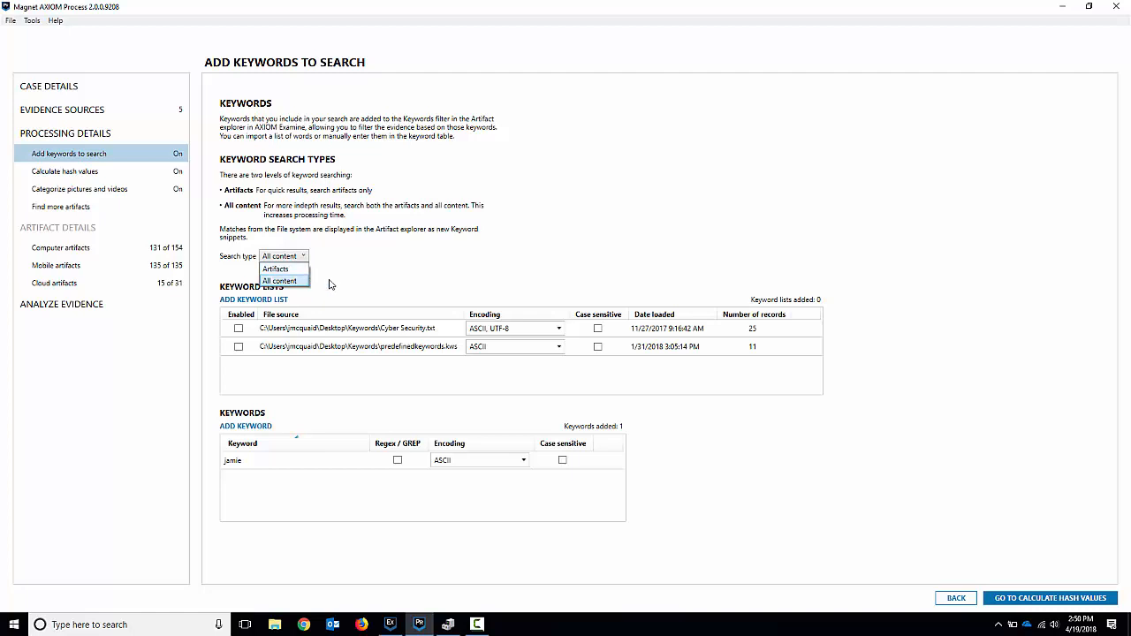
click(292, 268)
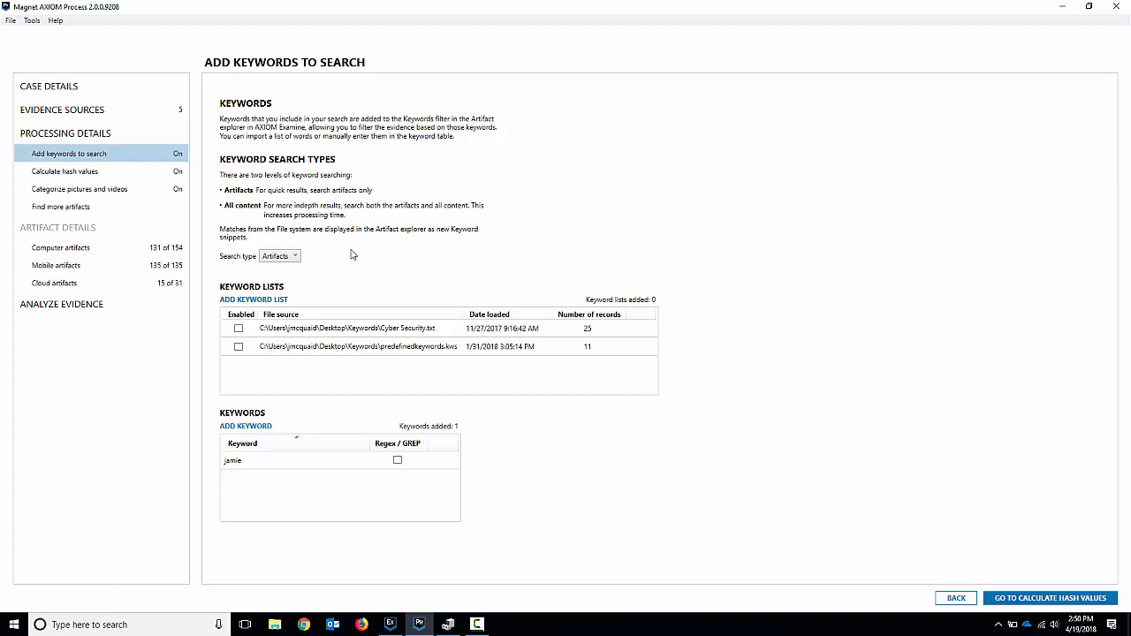
click(238, 328)
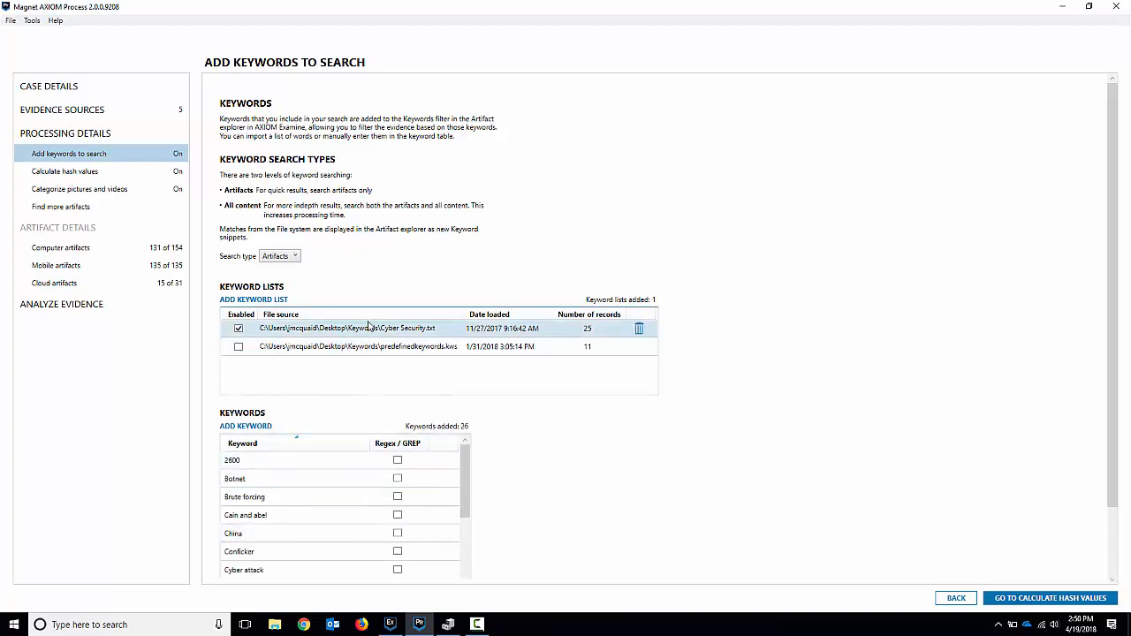
- Open the hash value settings, then disable and re-enable the NSRLFile.txt, NSRLFile-Android.txt and NSRLFile-iOS.txt lists for ignoring non-relevant files
click(132, 174)
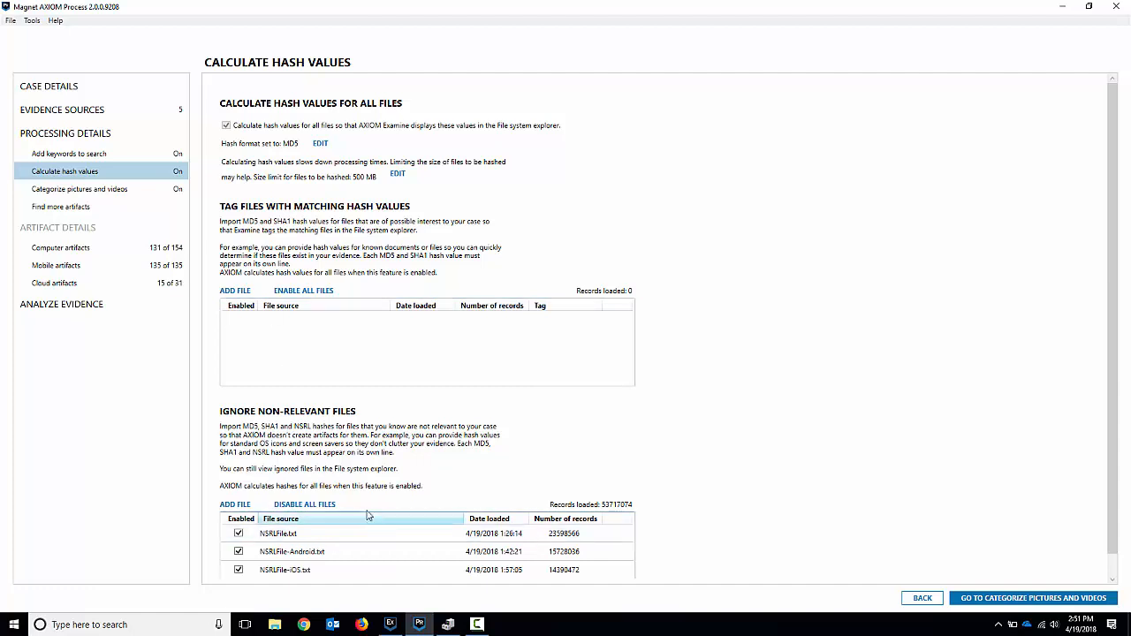
click(238, 533)
click(238, 552)
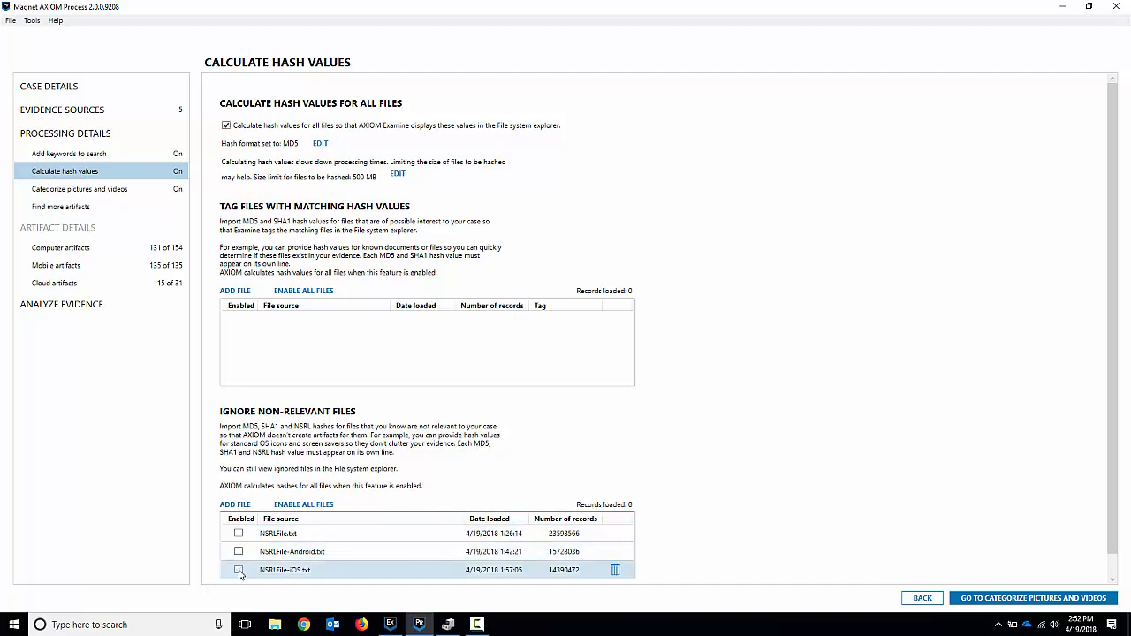
click(238, 552)
click(238, 533)
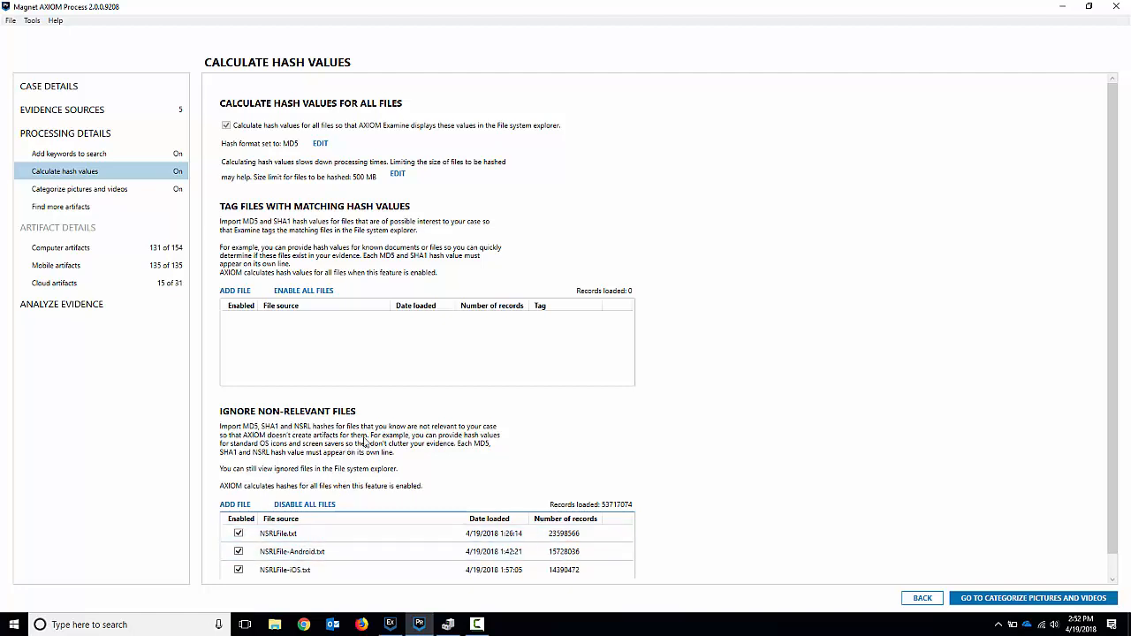
- Review the picture and video categorization settings, then enable the Dynamic App Finder option for finding more artifacts
click(99, 189)
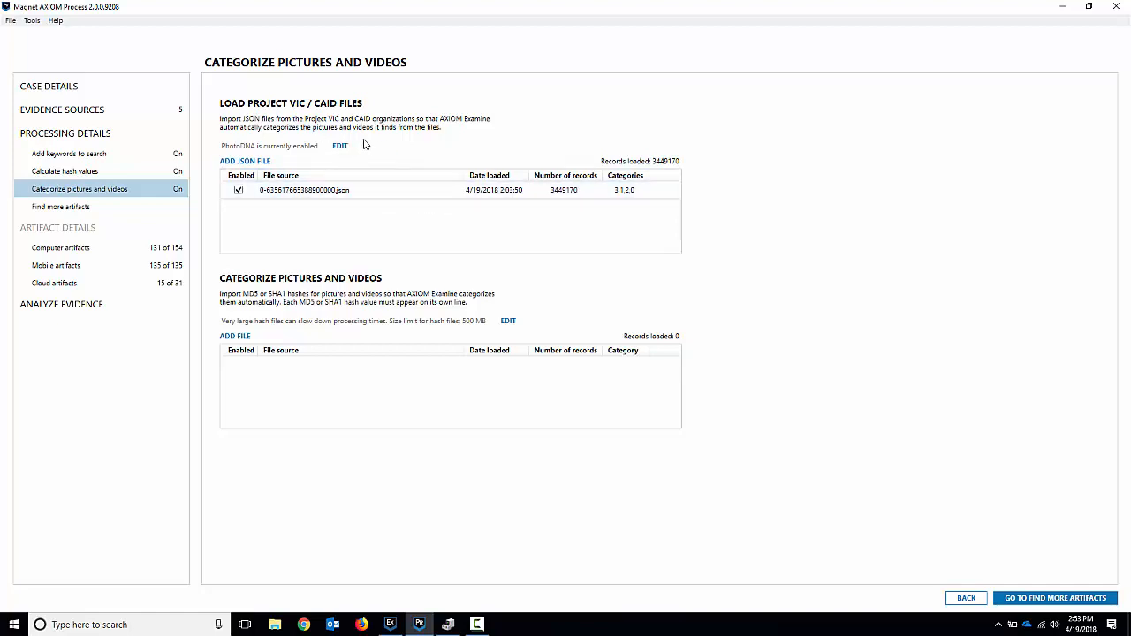
click(120, 205)
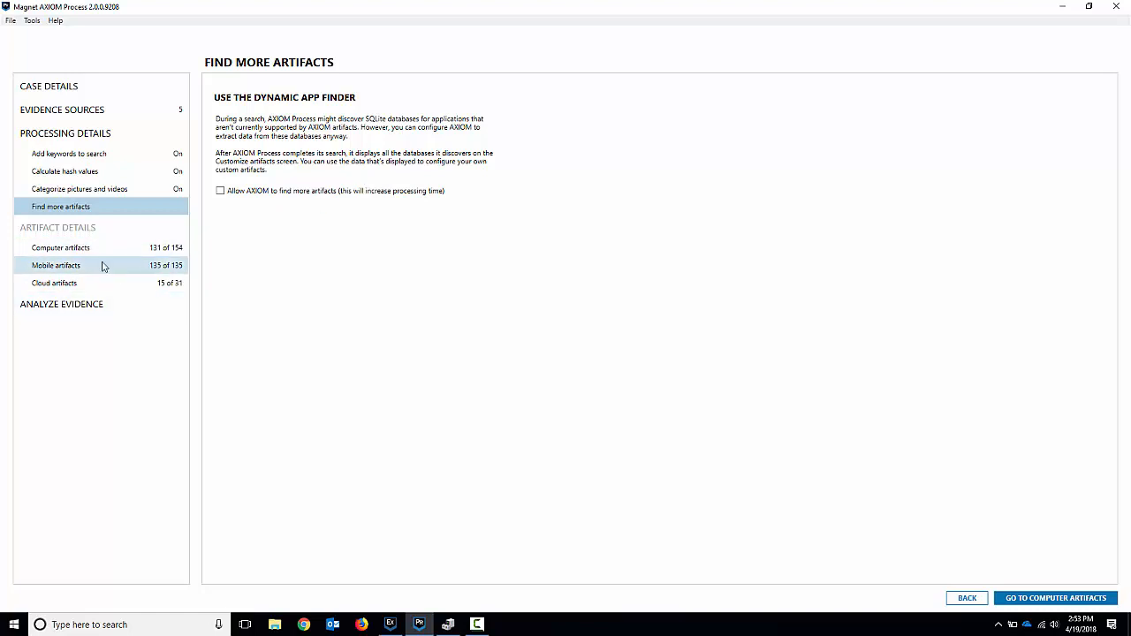
click(221, 193)
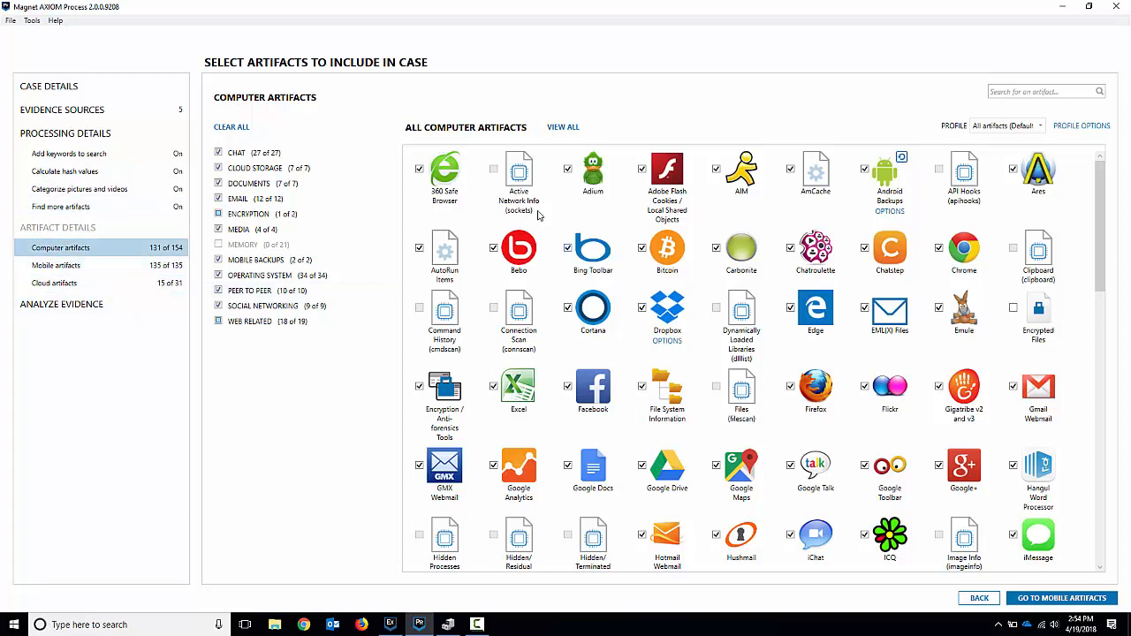
- Examine the available computer artifacts, including the Chat, Cloud Storage, Documents, Email, Media, Operating System and Peer to Peer categories
scroll(548, 230, down, 1)
scroll(545, 232, down, 10)
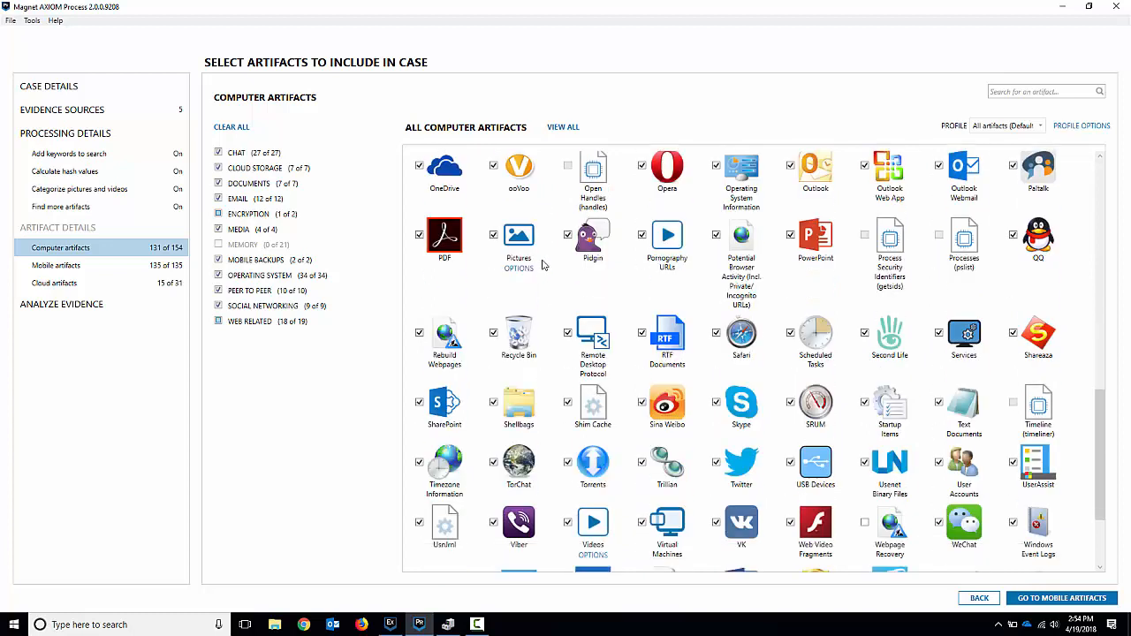
scroll(564, 280, up, 5)
scroll(564, 279, up, 5)
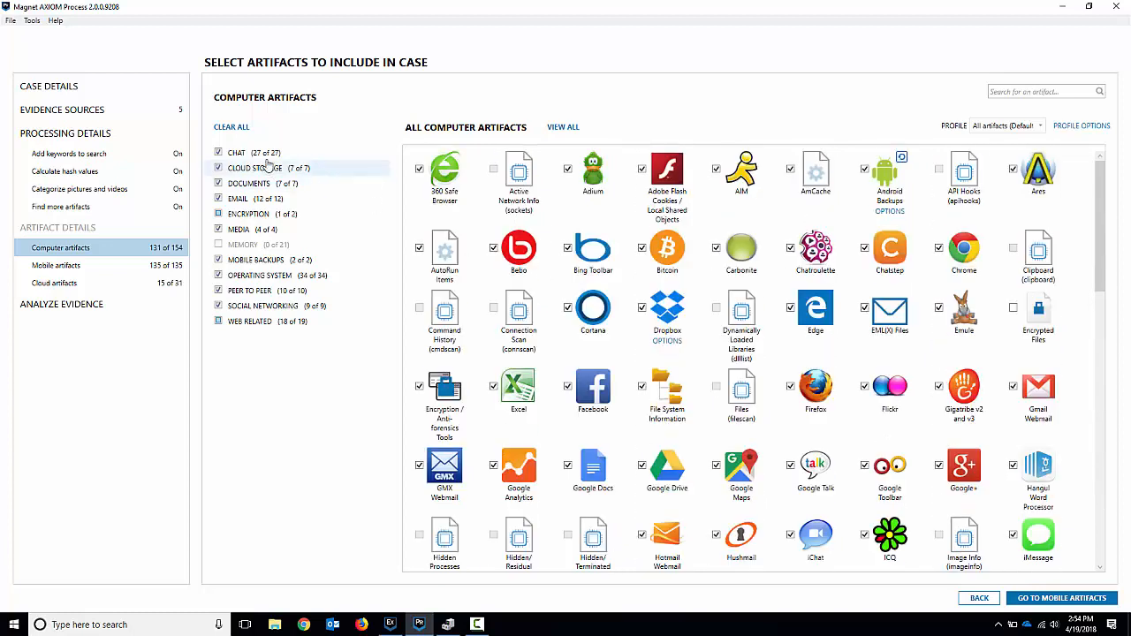
click(264, 156)
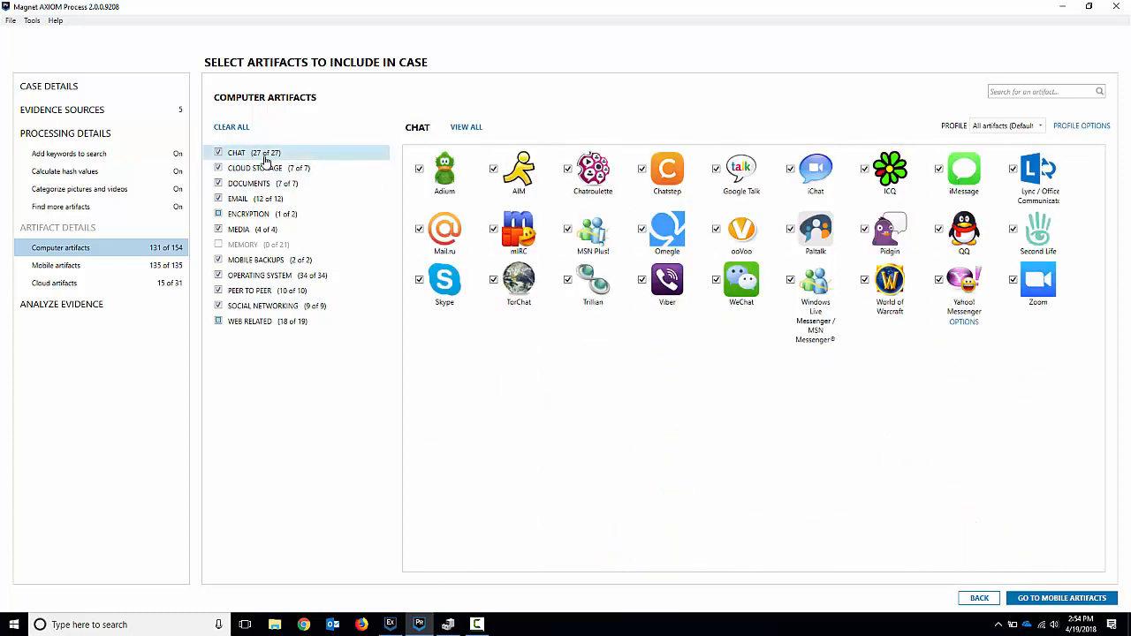
click(316, 168)
click(263, 184)
click(263, 199)
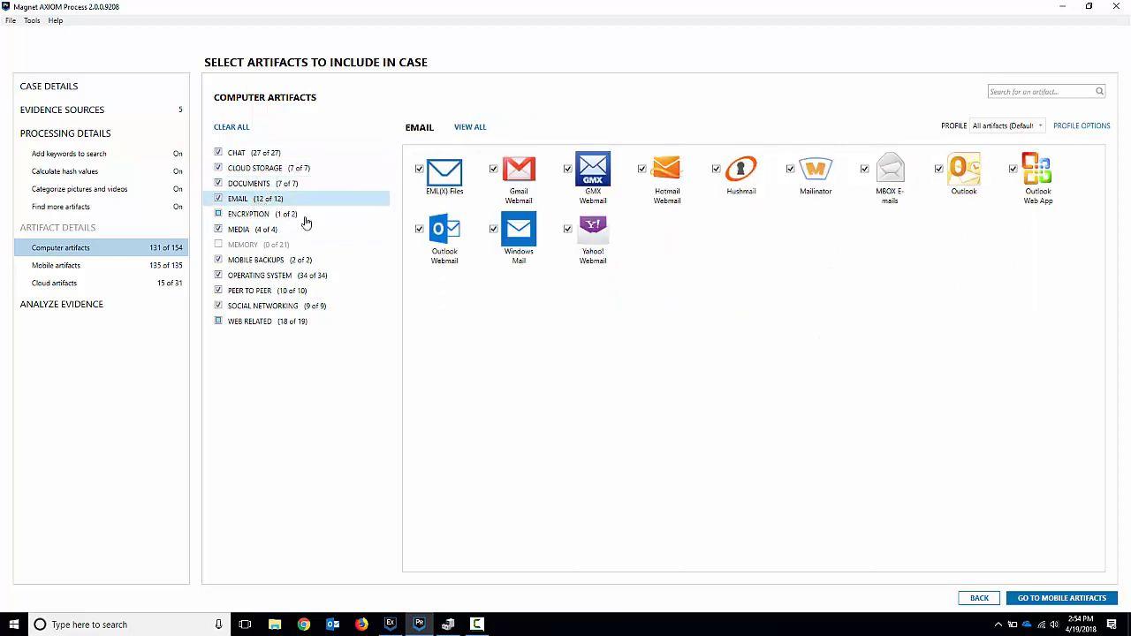
click(298, 230)
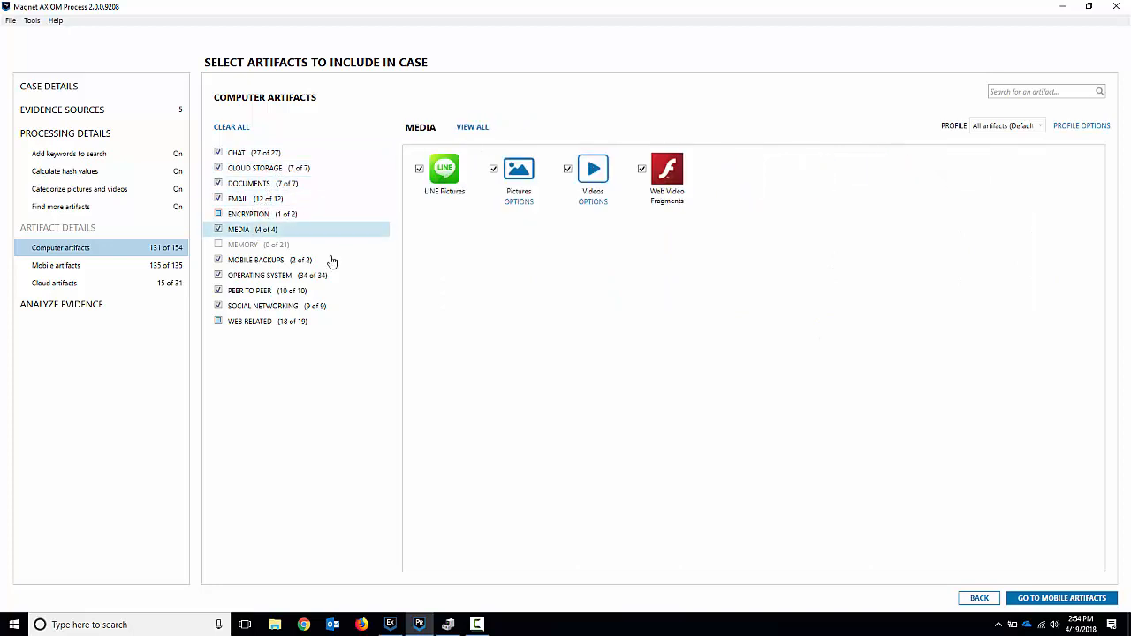
click(265, 276)
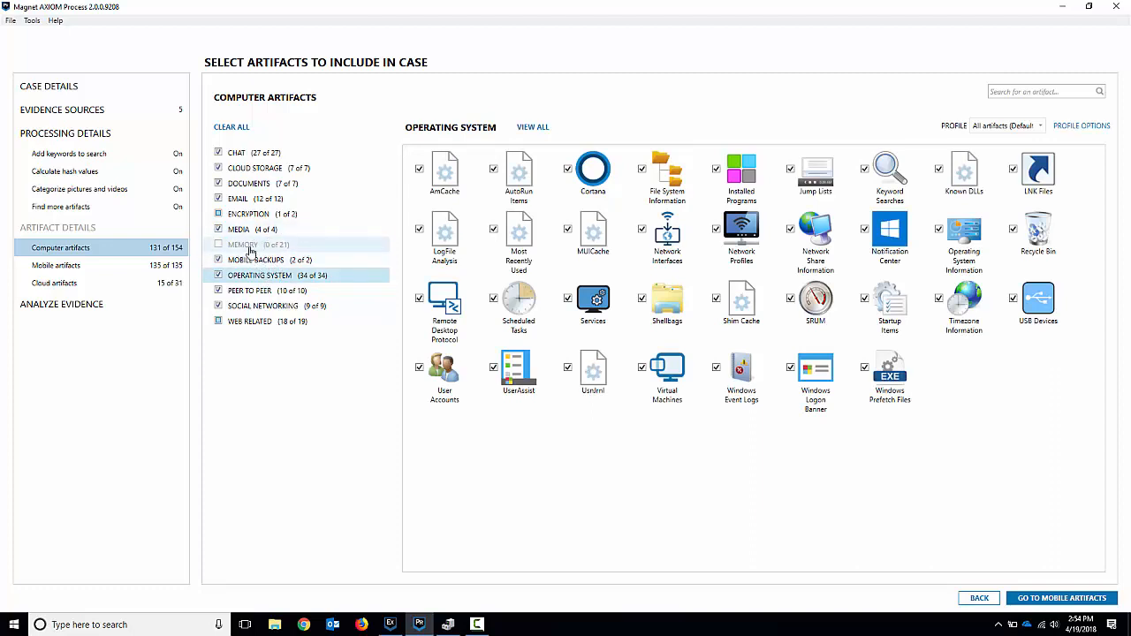
click(252, 292)
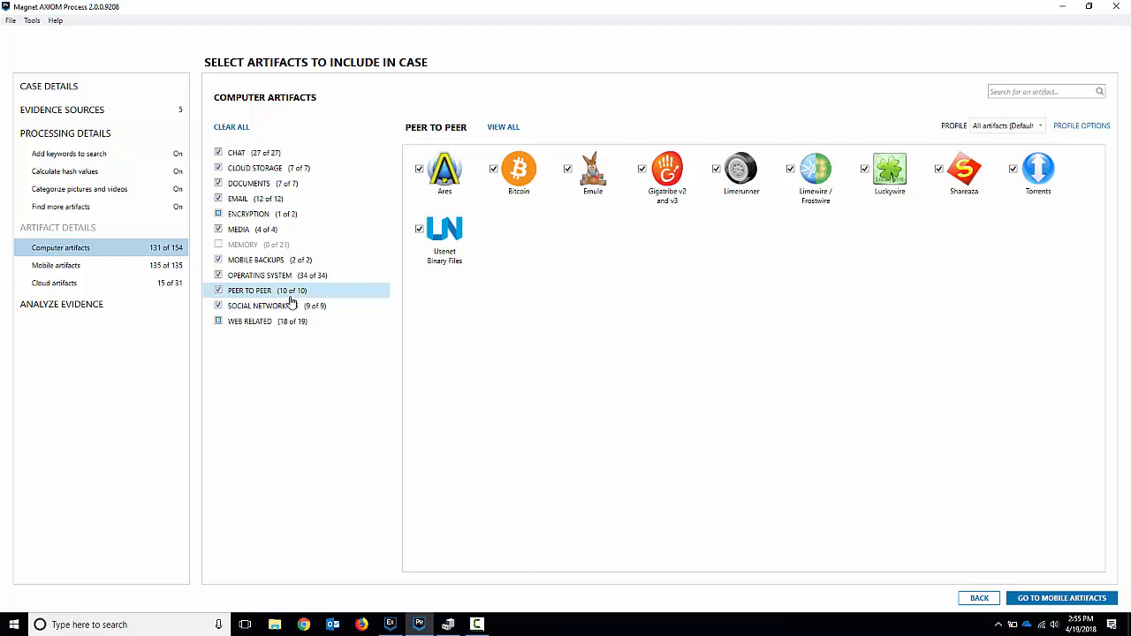
- Clear all computer artifact selections and include only Pictures from the Media category
click(246, 131)
click(263, 231)
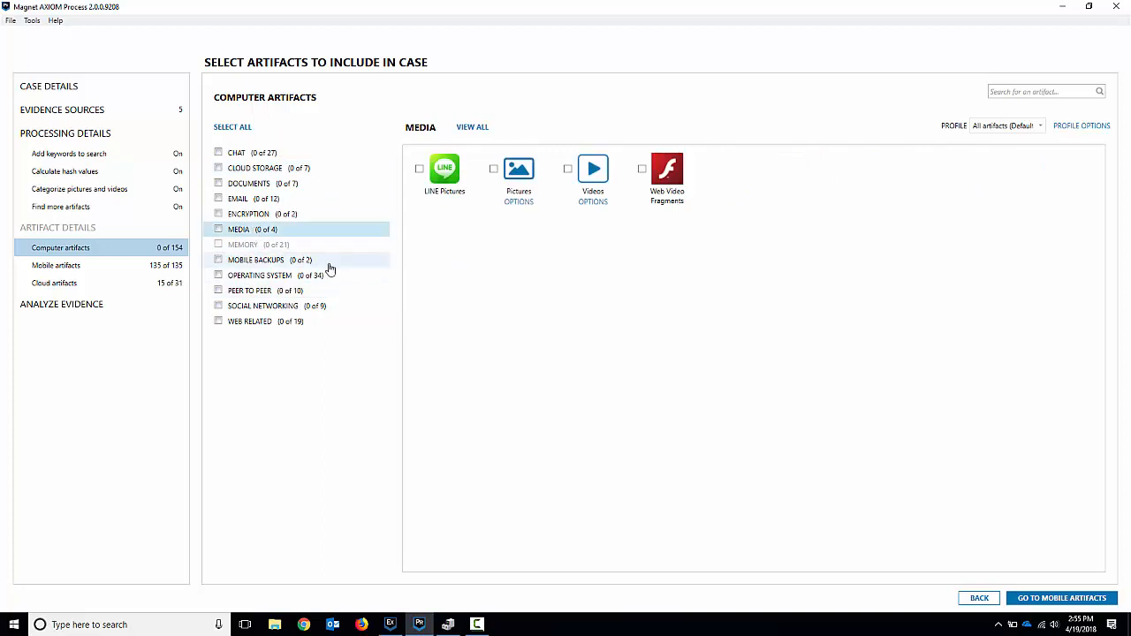
click(530, 171)
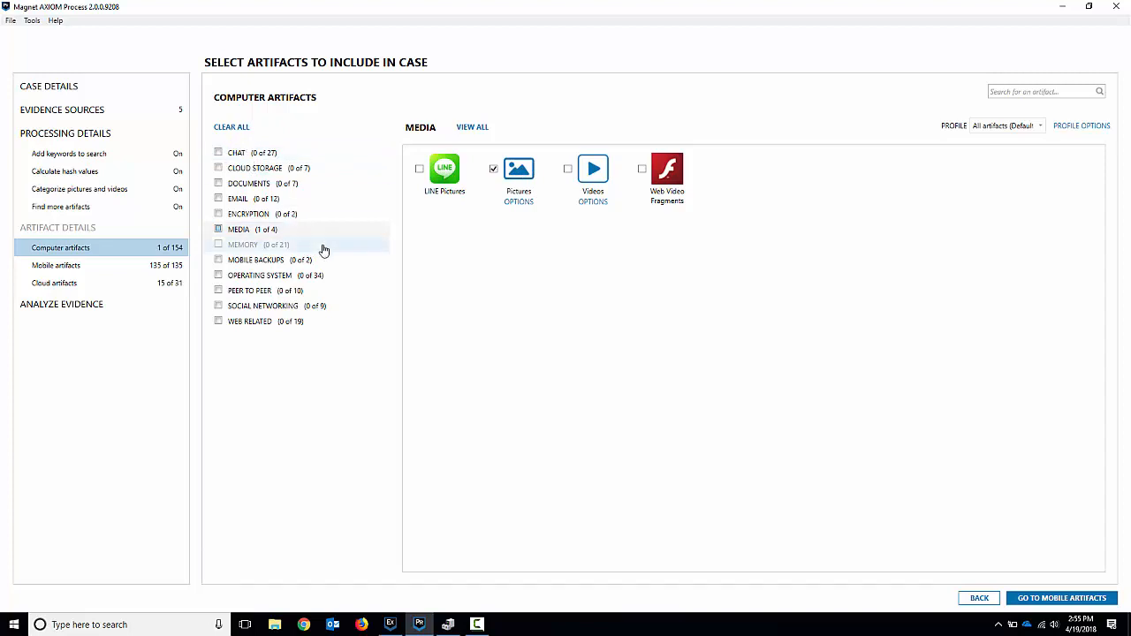
- Open the mobile artifact selection and view the artifacts in its Chat category
click(110, 268)
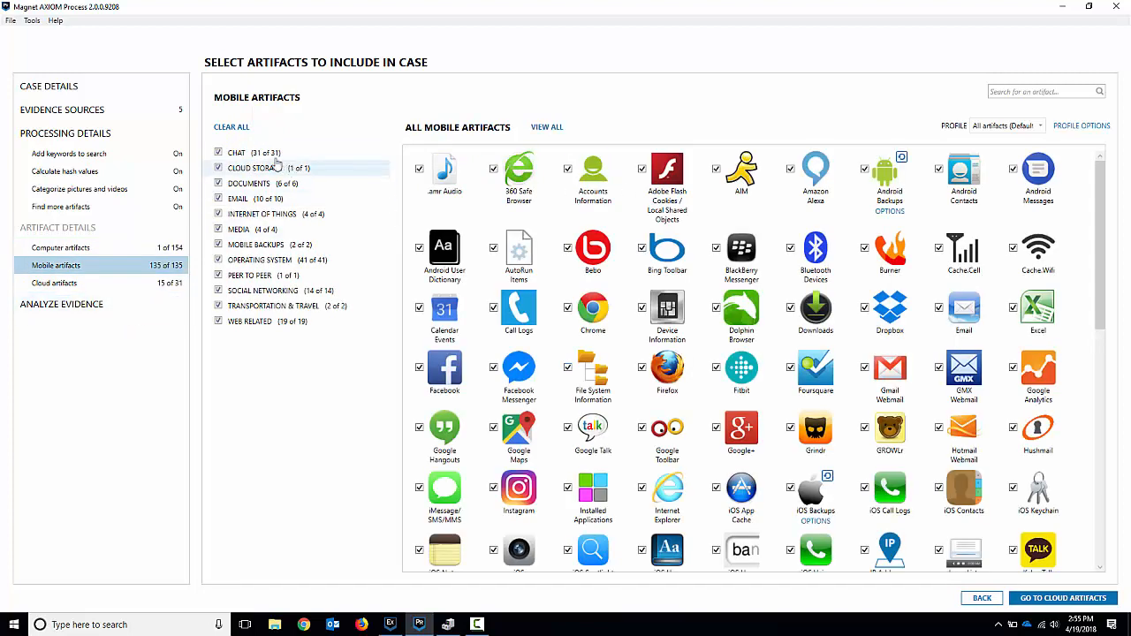
click(265, 154)
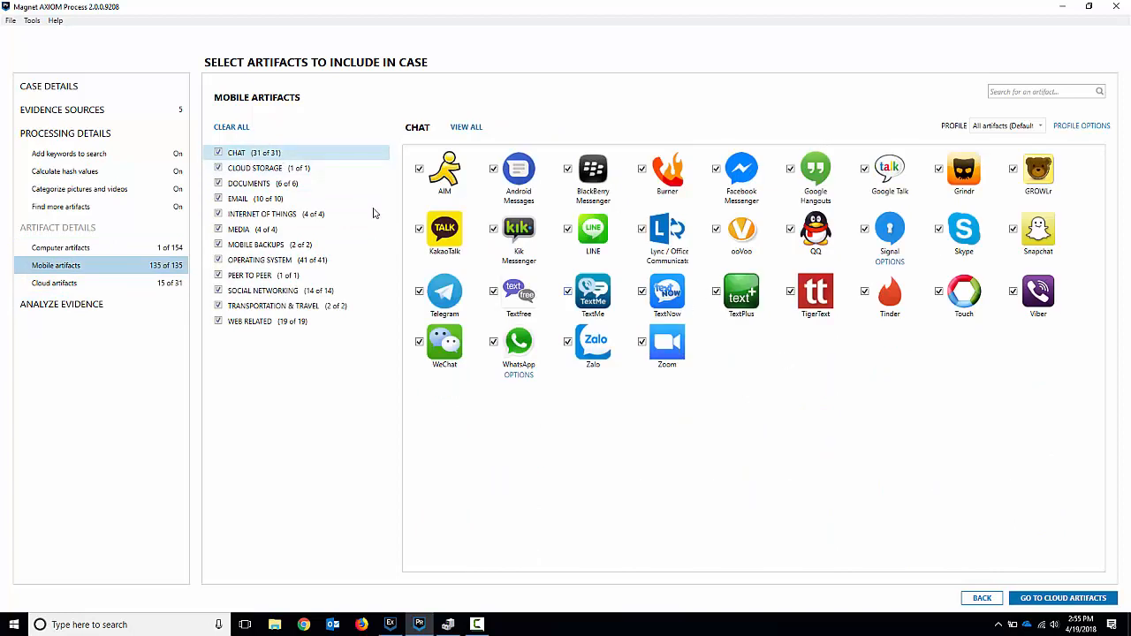
- Examine the mobile artifacts in the Cloud Storage, Documents, Email, Internet of Things, Transportation & Travel and Web Related categories
click(310, 170)
click(294, 185)
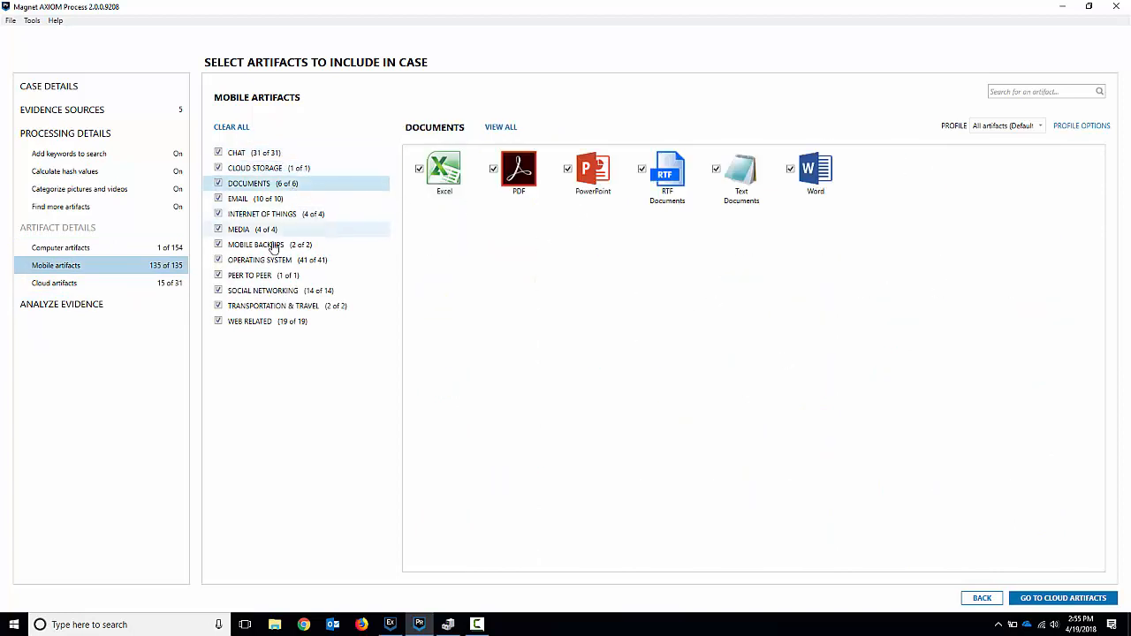
click(275, 200)
click(296, 216)
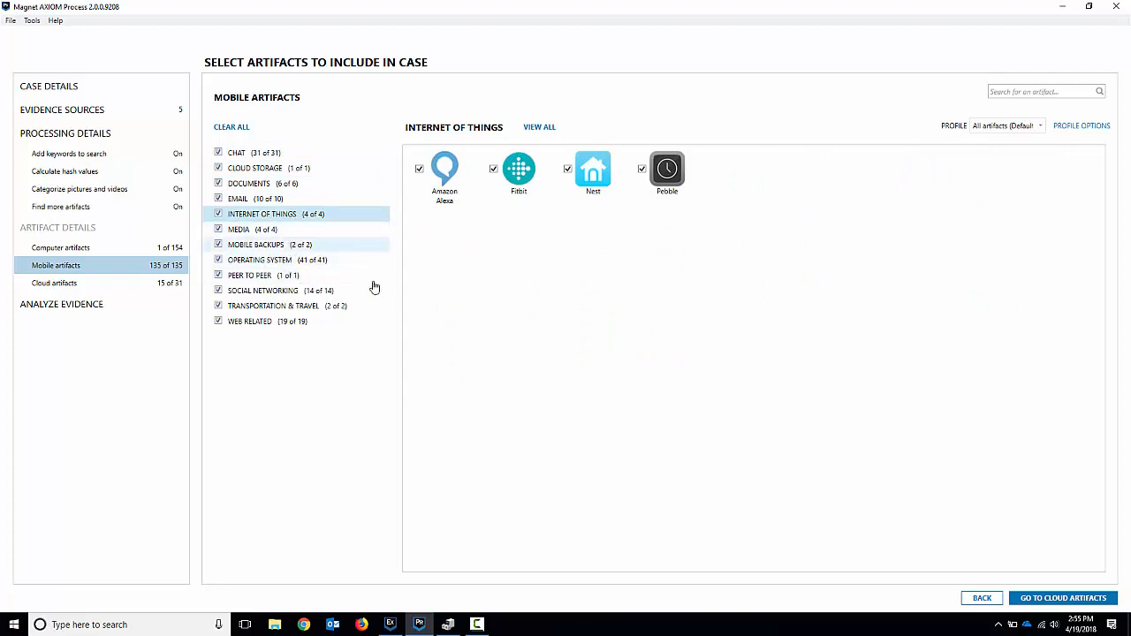
click(288, 308)
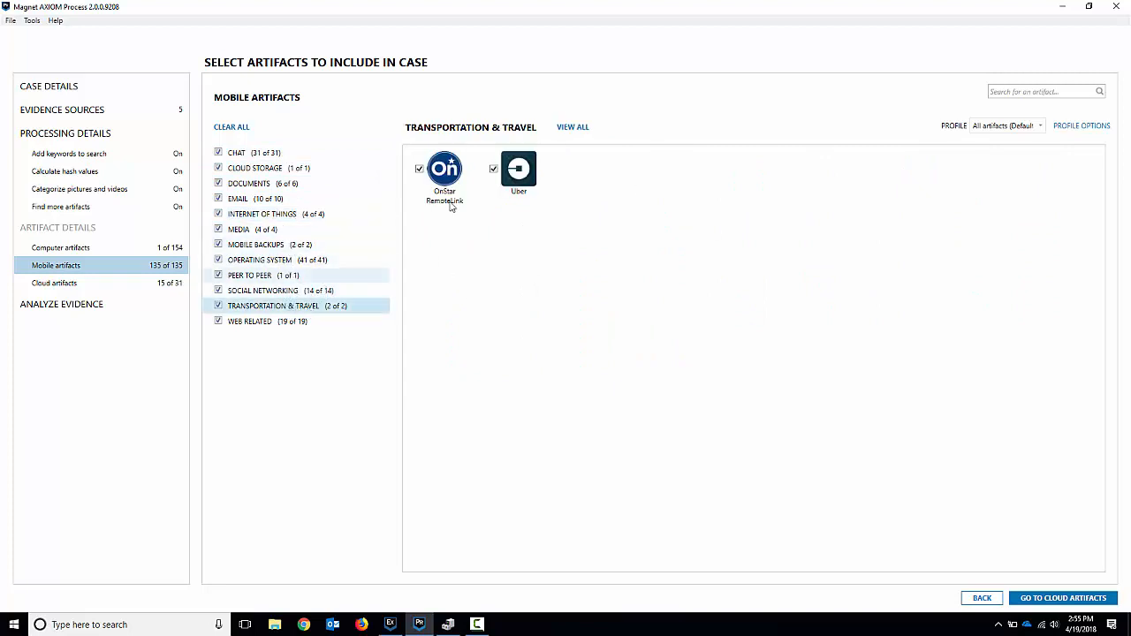
click(268, 322)
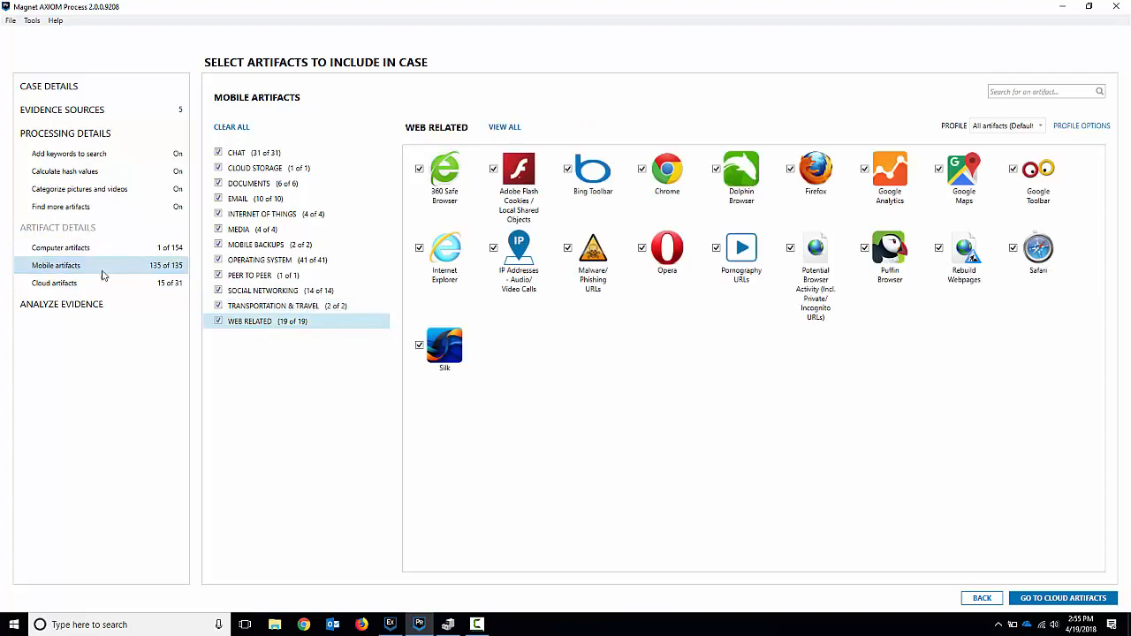
- Review the cloud artifact selection and start analyzing the case's evidence sources
click(100, 284)
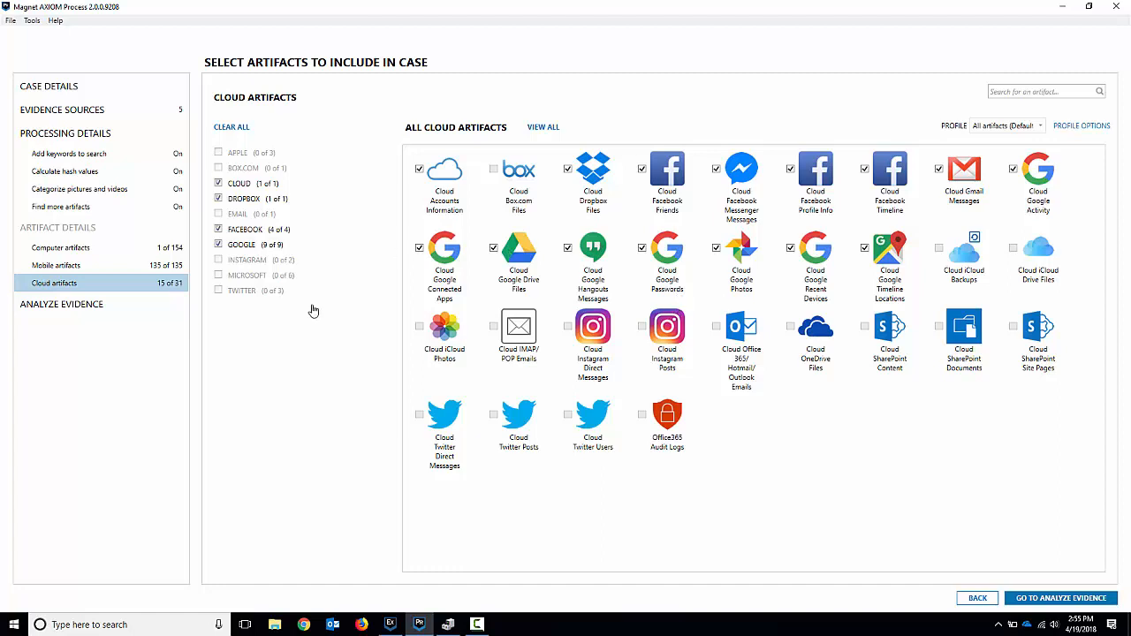
click(76, 306)
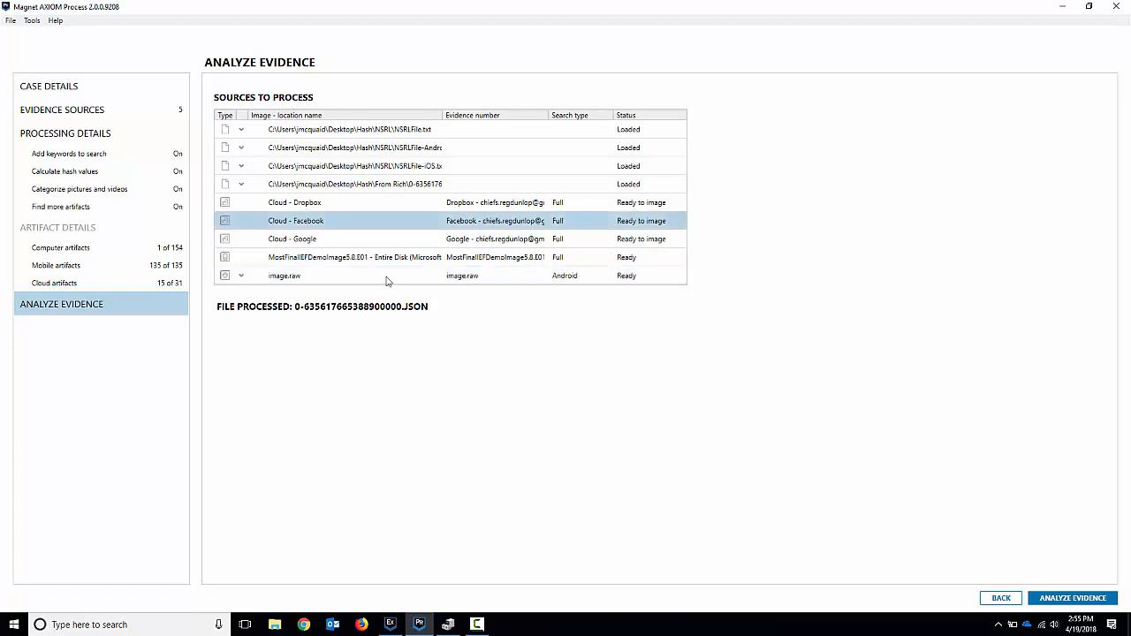
click(1084, 601)
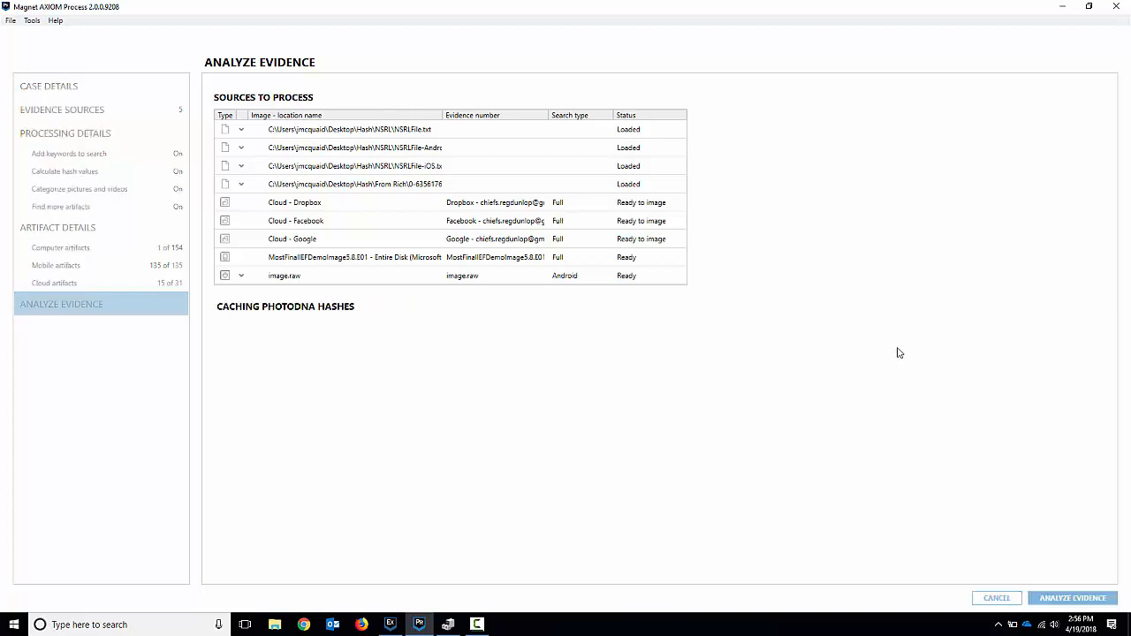